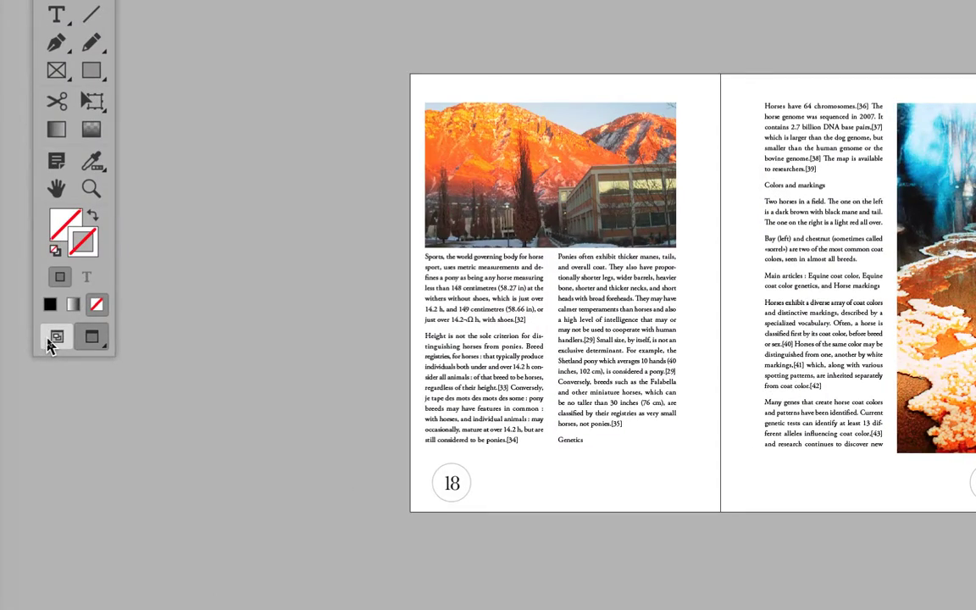
left_click(50, 339)
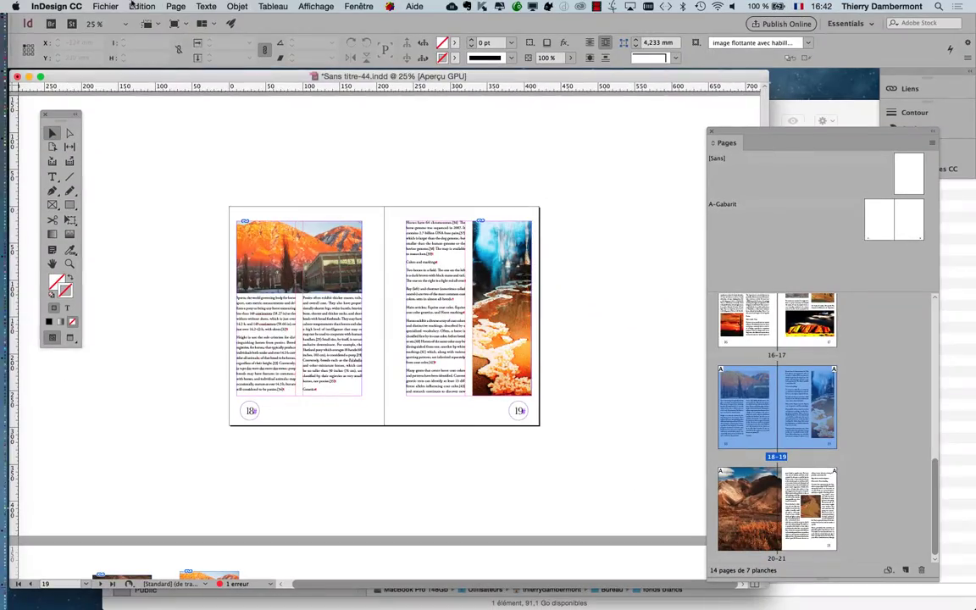
left_click(105, 6)
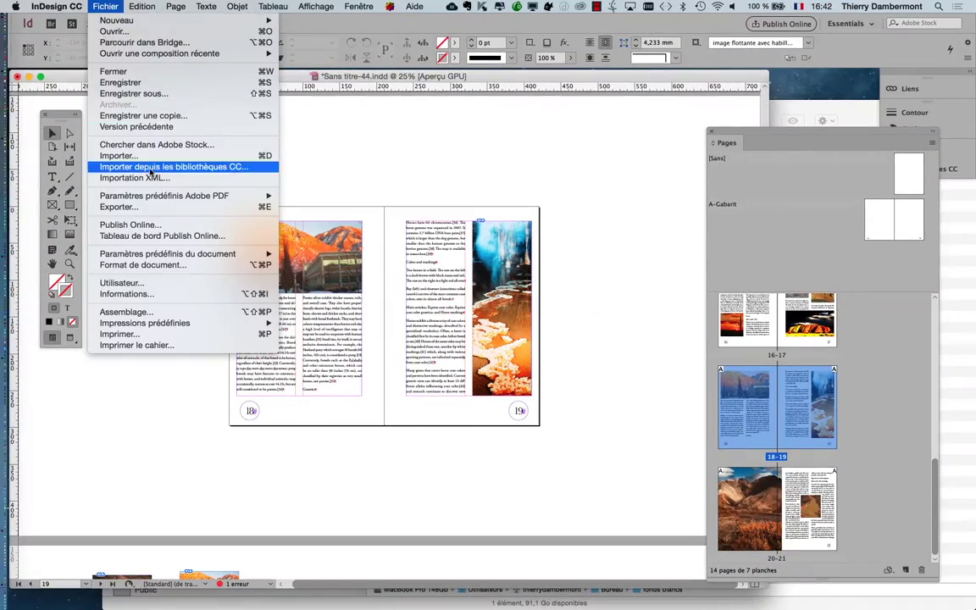
left_click(127, 154)
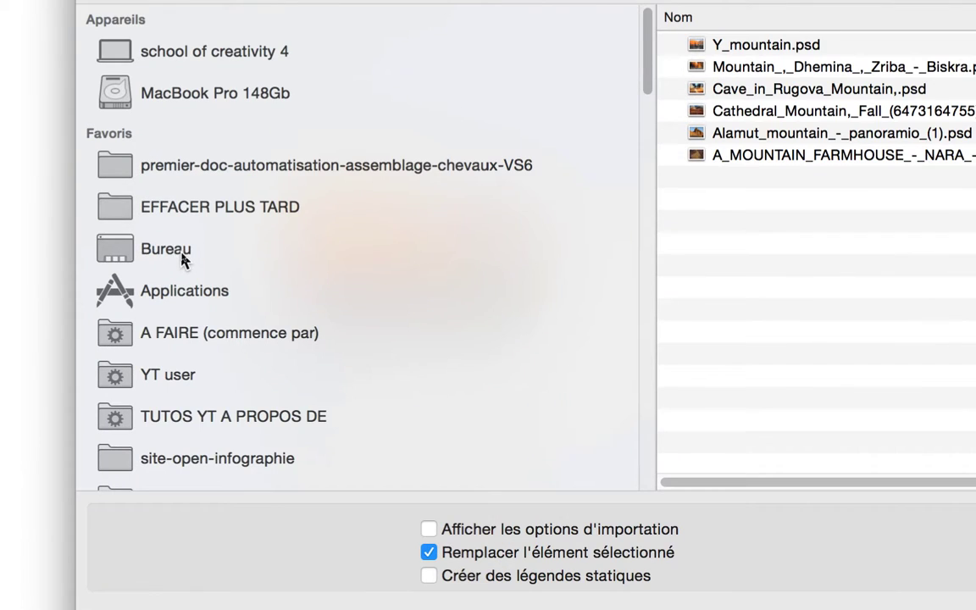
left_click(178, 252)
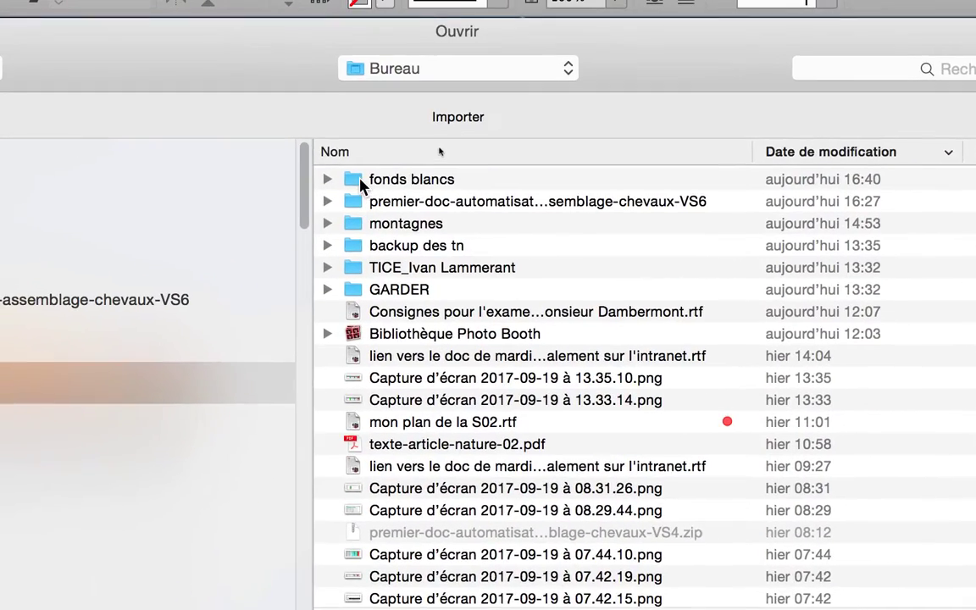
left_click(578, 46)
double_click(357, 184)
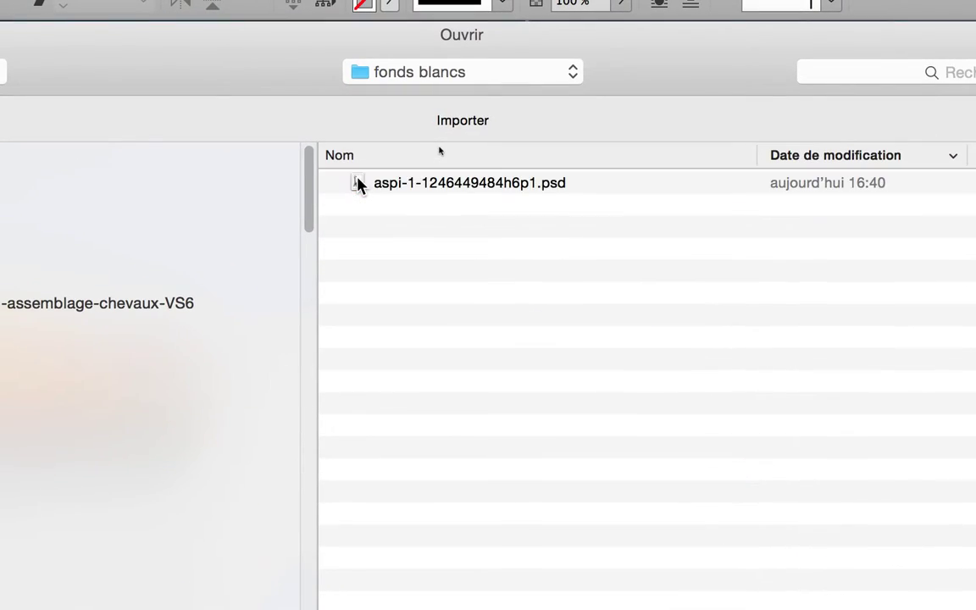
left_click(357, 184)
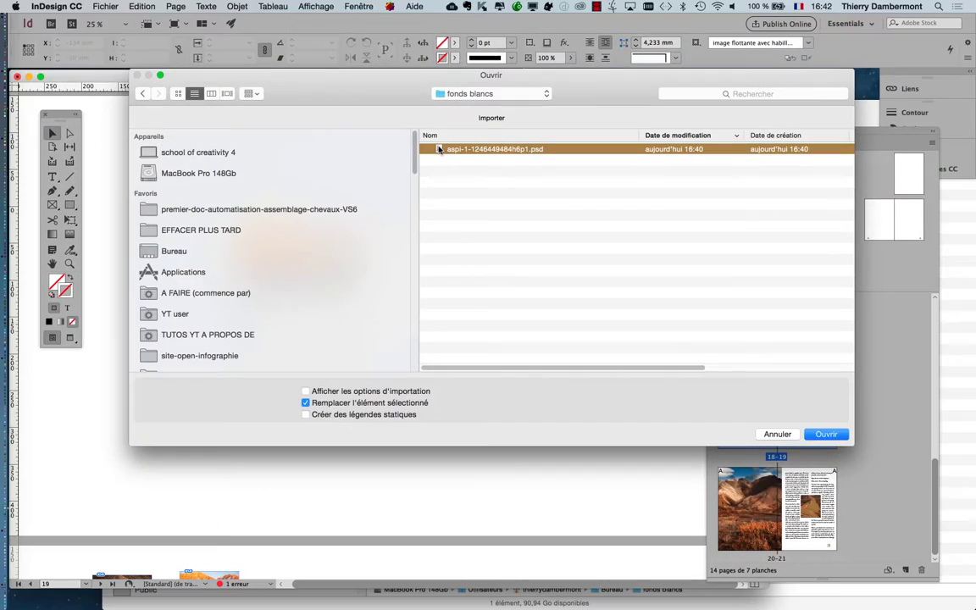
key("Return")
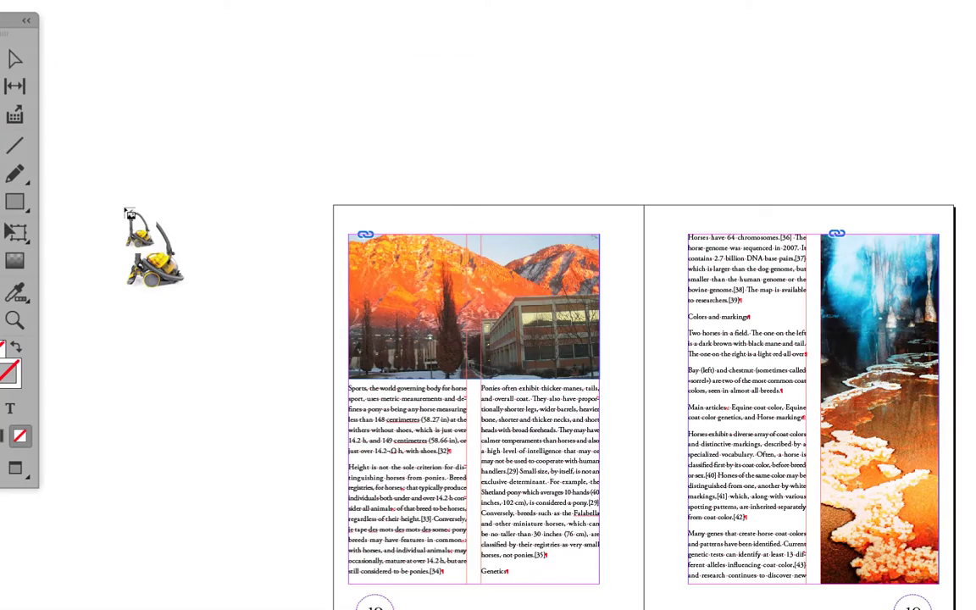
left_click_drag(124, 208, 180, 280)
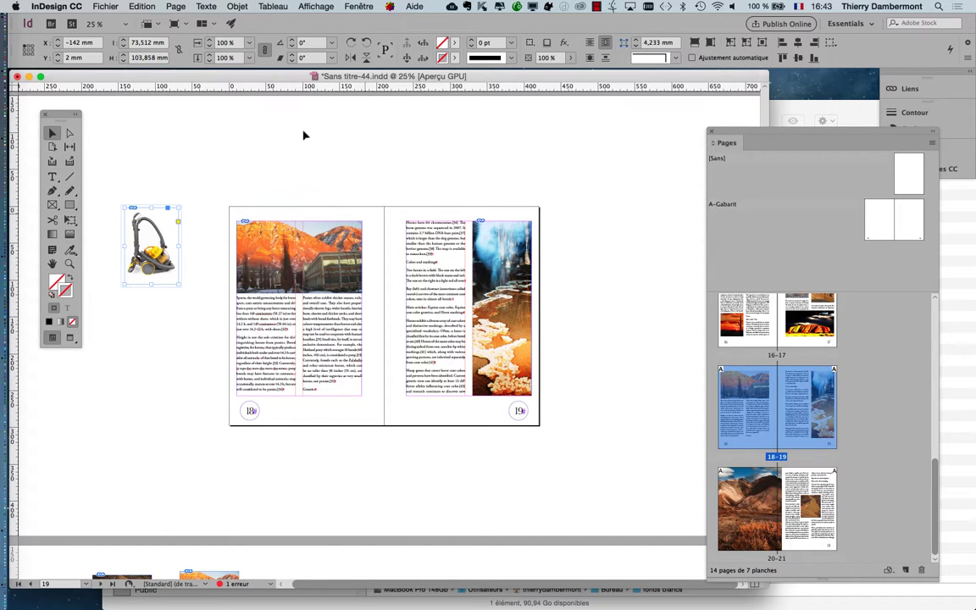
Step: Show the Layers panel, move it next to the Pages panel and widen it
left_click(358, 6)
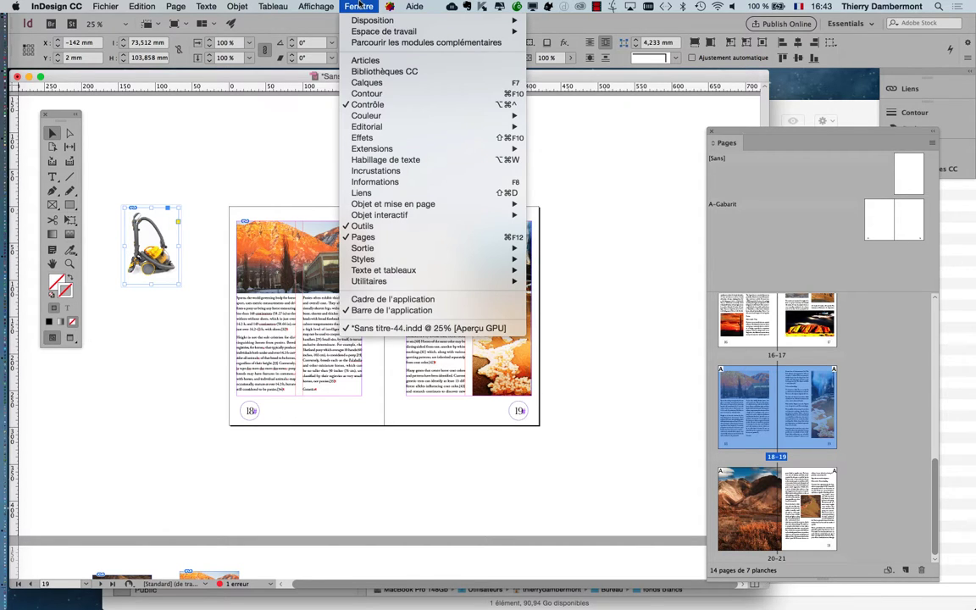
left_click(379, 85)
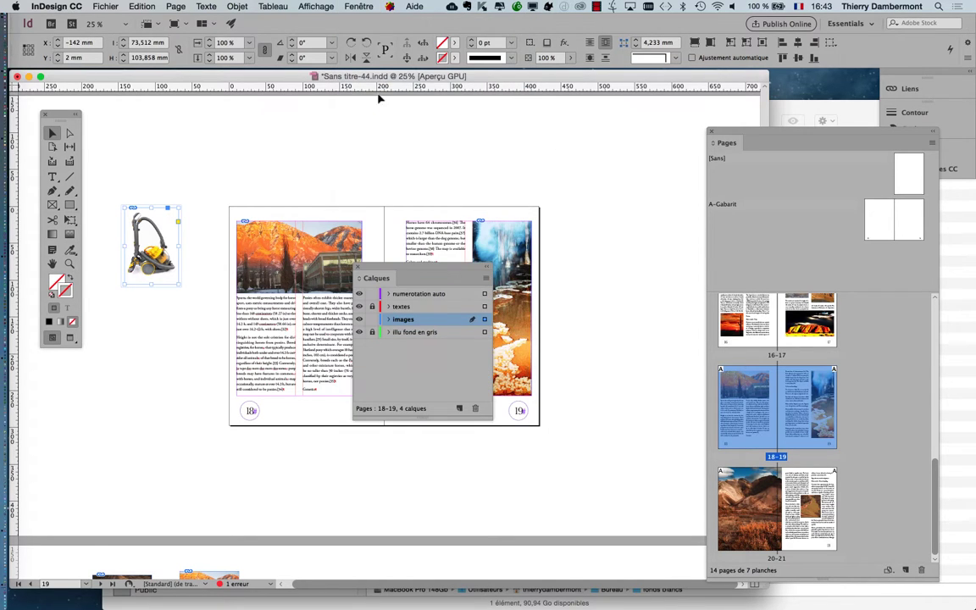
left_click_drag(399, 270, 593, 134)
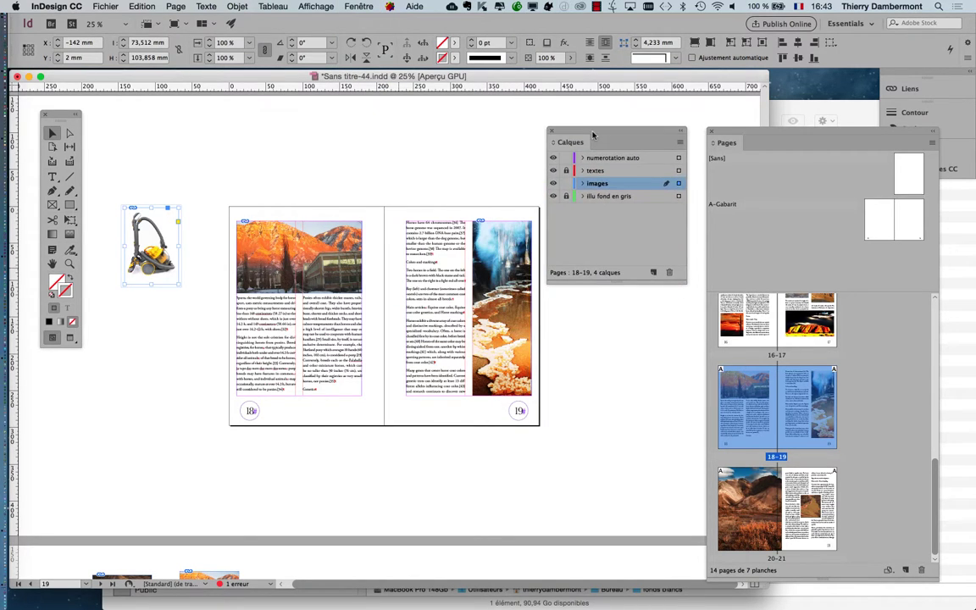
left_click_drag(686, 283, 733, 292)
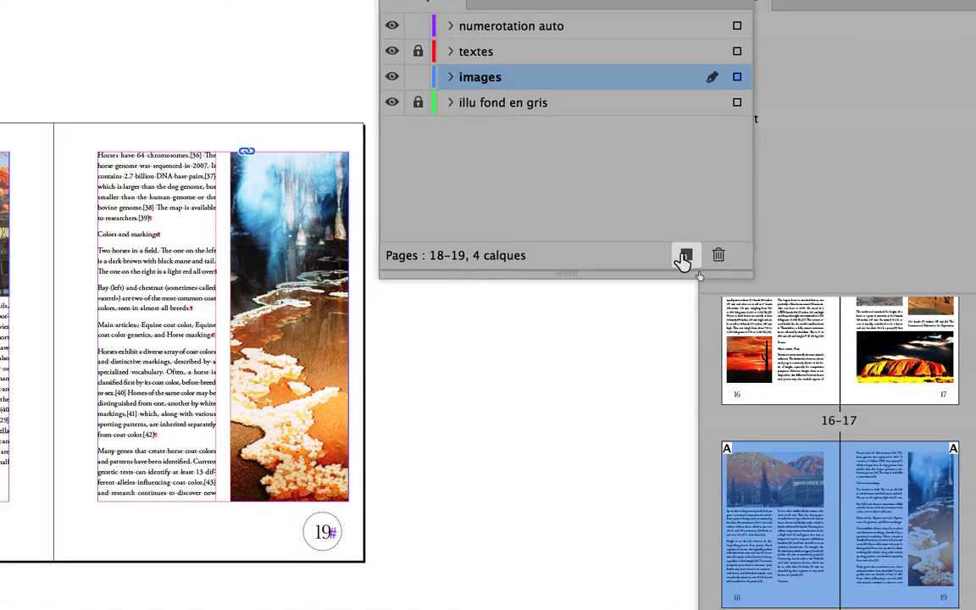
Step: Create a layer directly above the images layer and name it "image sur image"
left_click(684, 256)
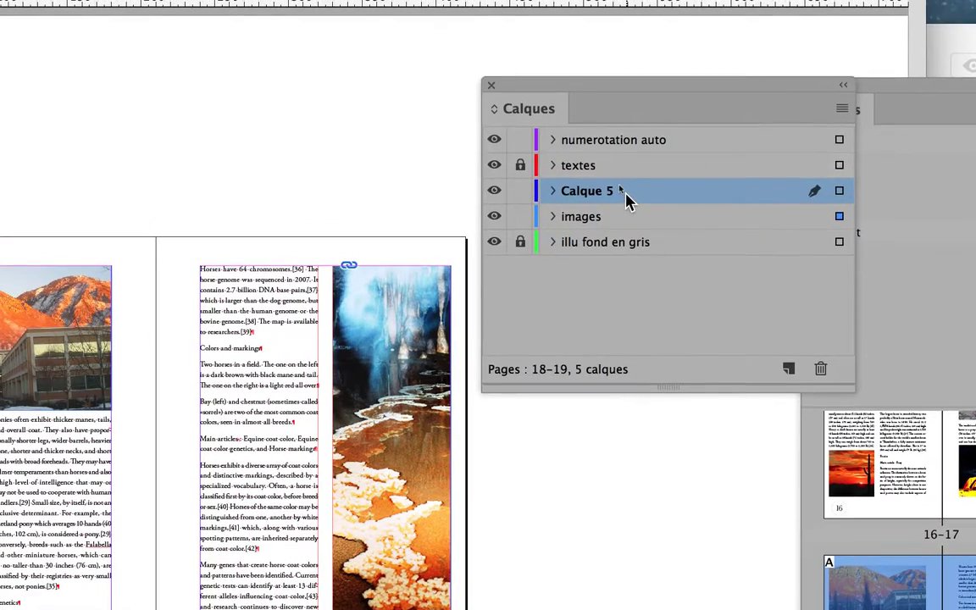
left_click_drag(577, 150, 580, 107)
left_click_drag(625, 179, 629, 230)
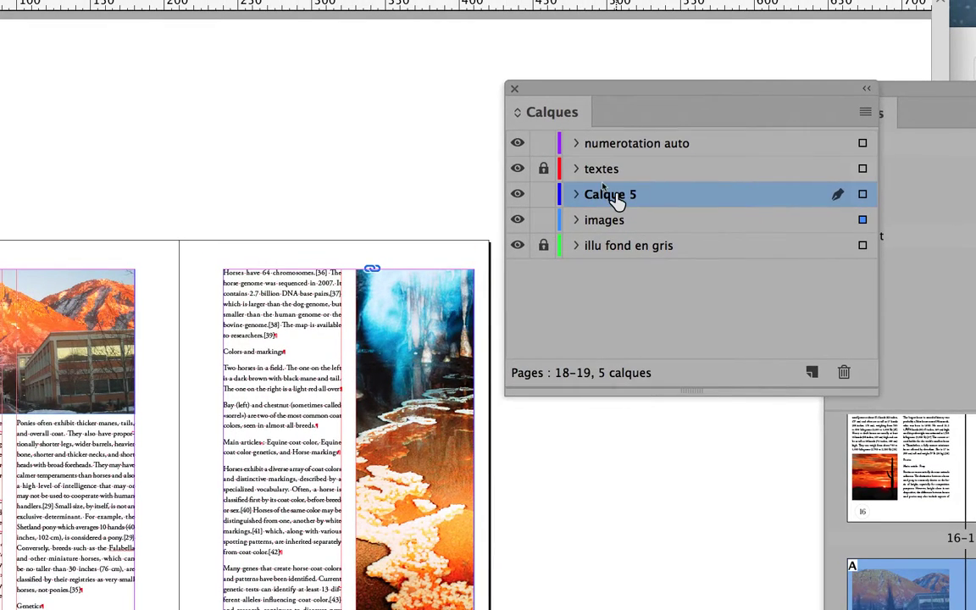
double_click(616, 197)
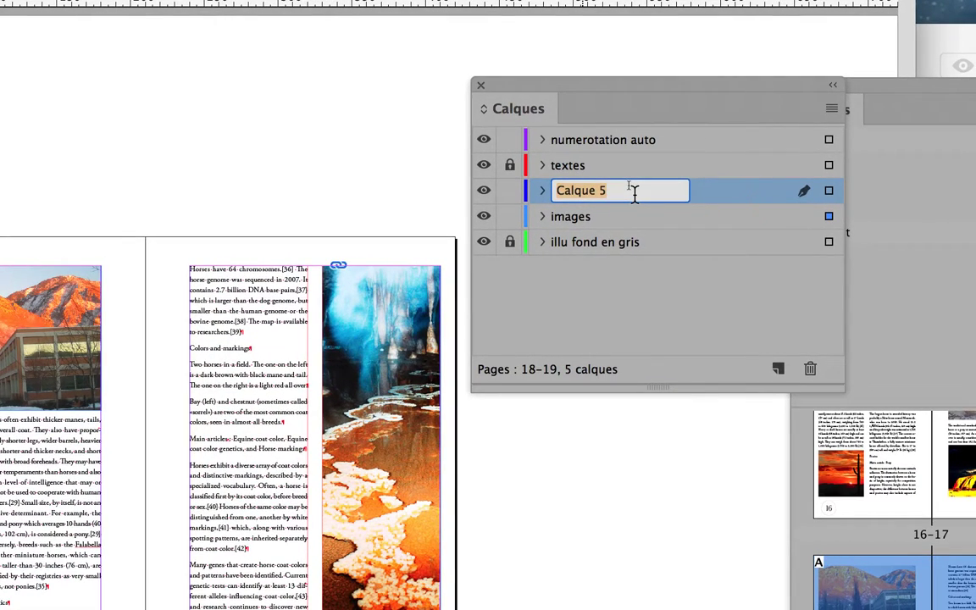
type("image sur image")
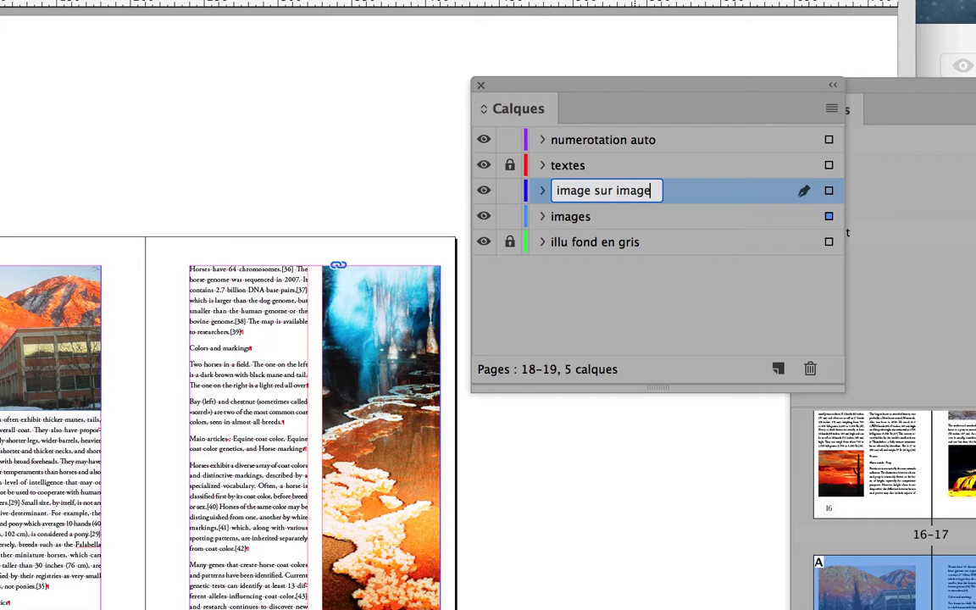
key("Return")
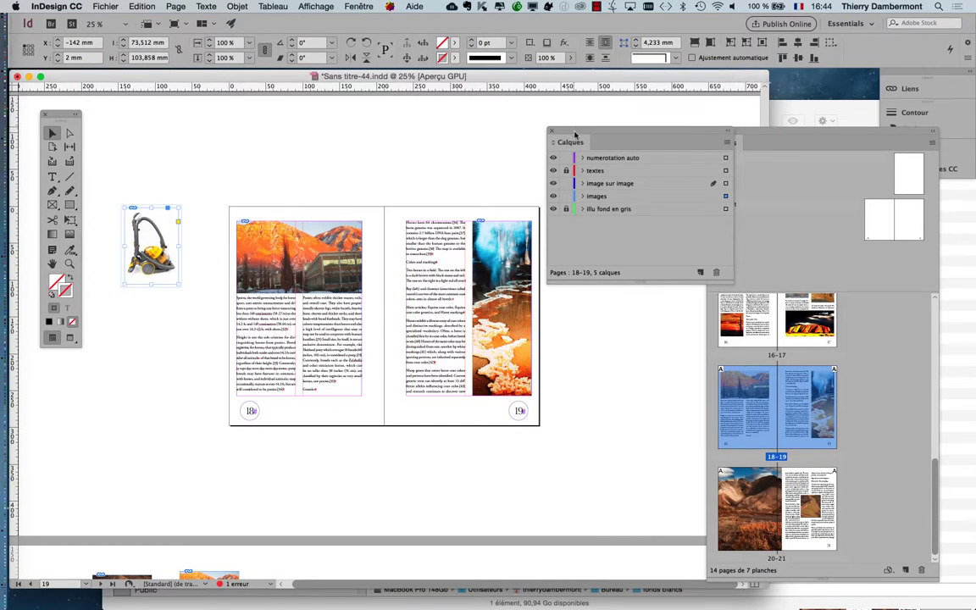
Step: Move the vacuum cleaner image from the images layer to the image sur image layer and check that layer's contents
left_click_drag(574, 134, 604, 132)
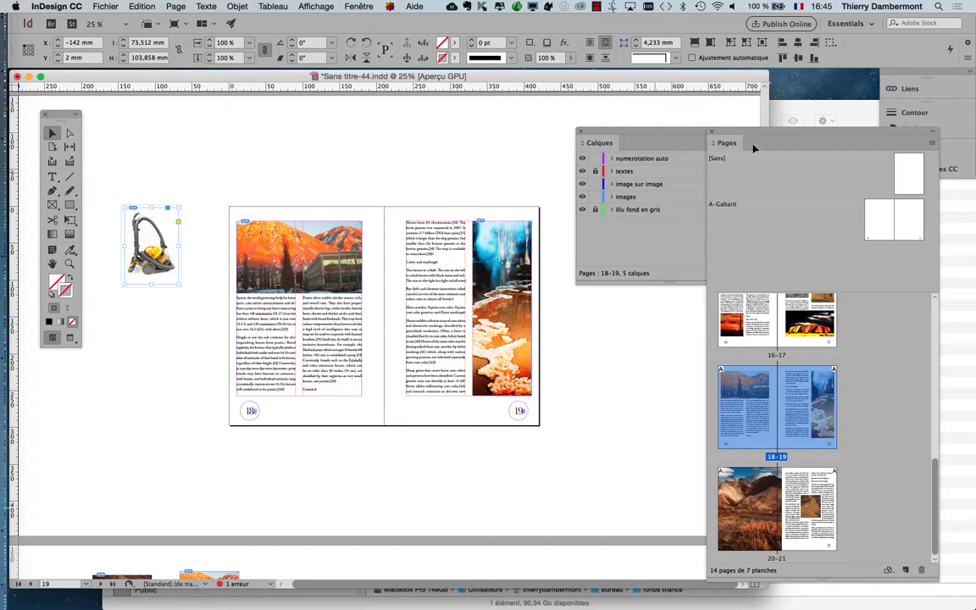
left_click_drag(645, 140, 263, 140)
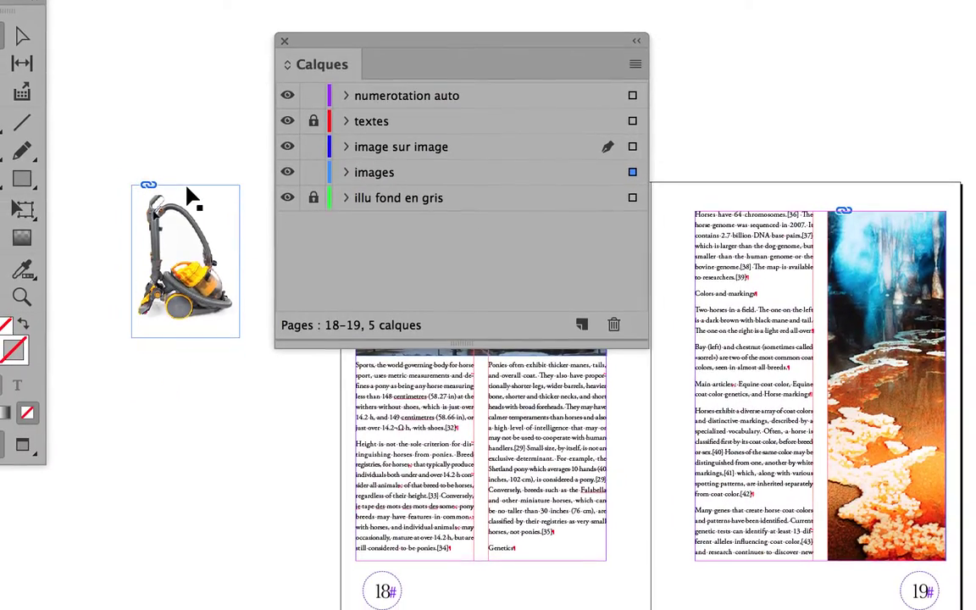
left_click(118, 272)
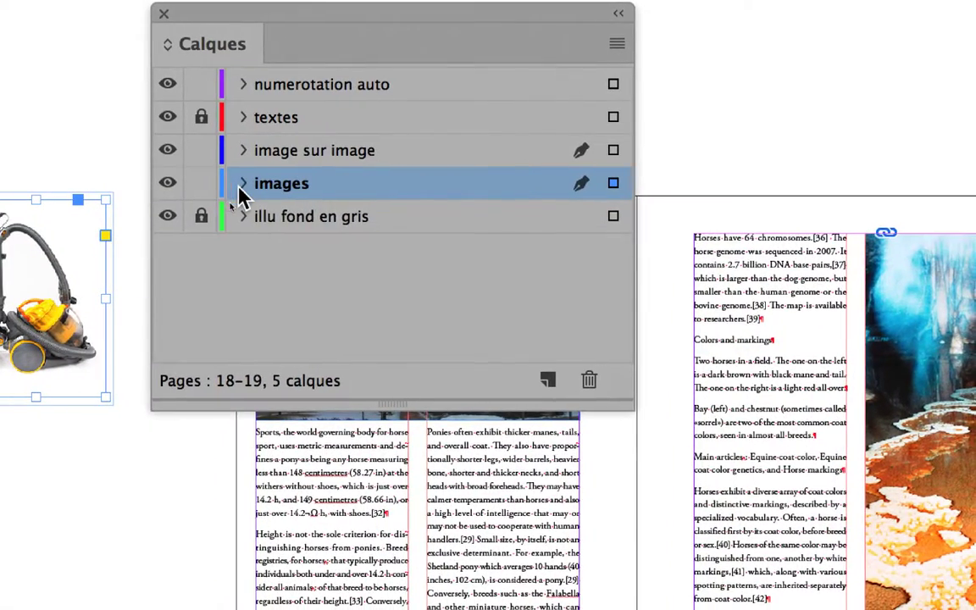
left_click(242, 187)
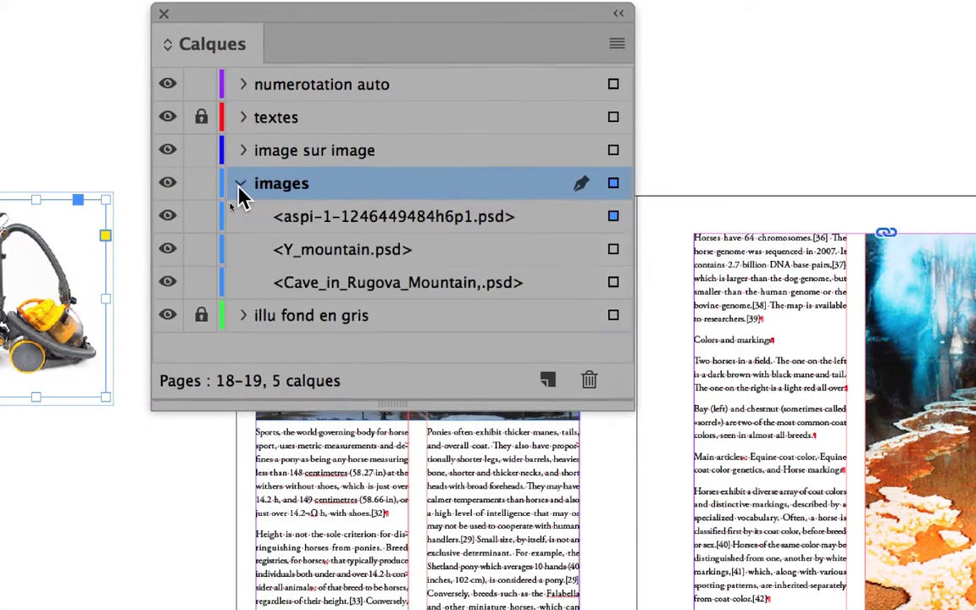
left_click(243, 187)
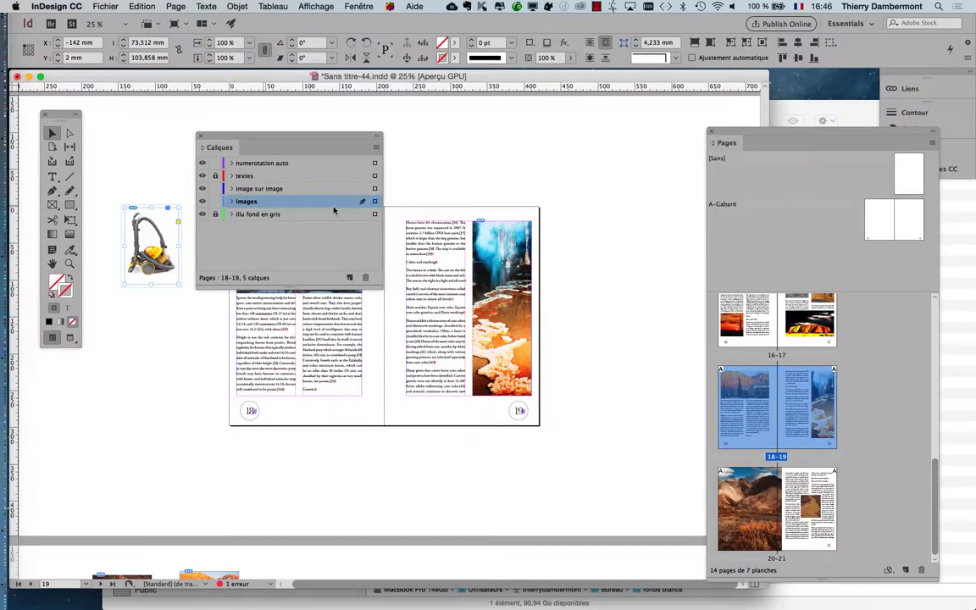
left_click_drag(375, 201, 375, 188)
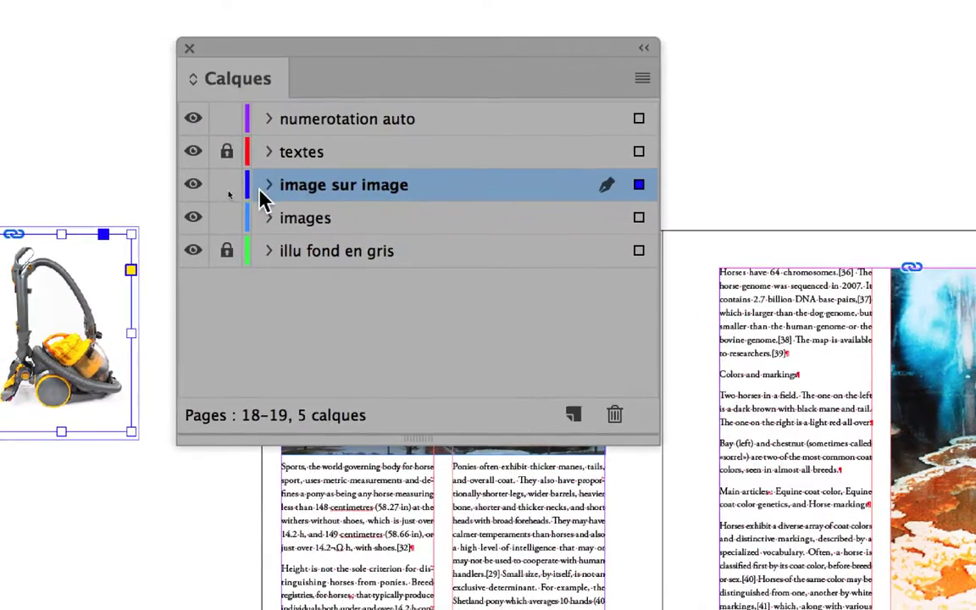
left_click(268, 185)
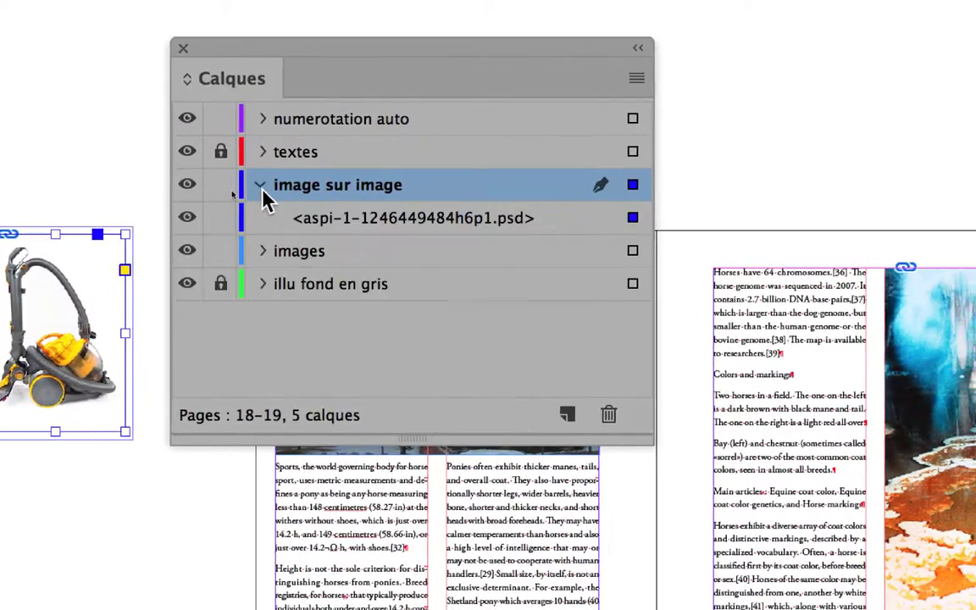
left_click(261, 188)
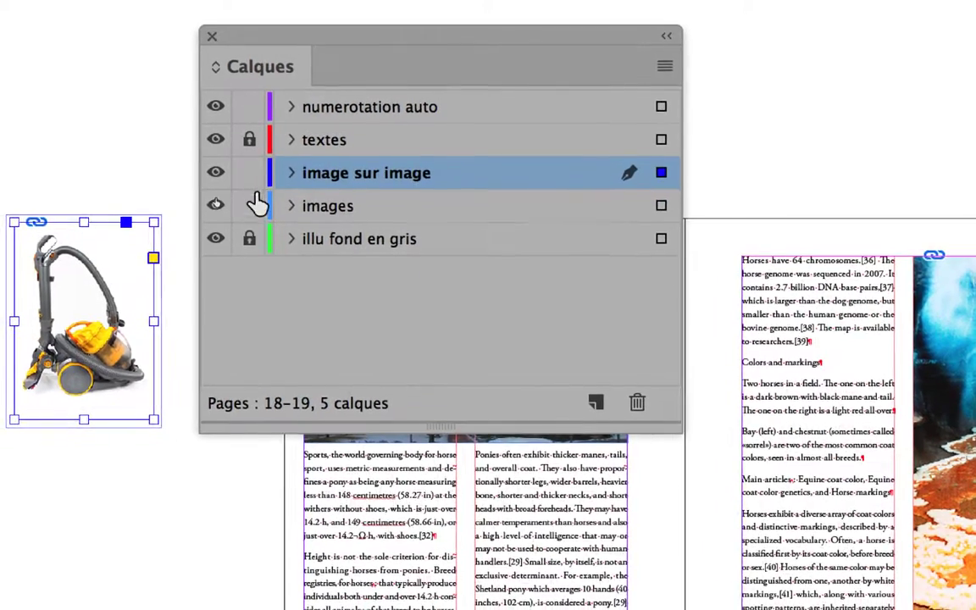
Step: Lock the images and numerotation auto layers
left_click(249, 207)
left_click(249, 107)
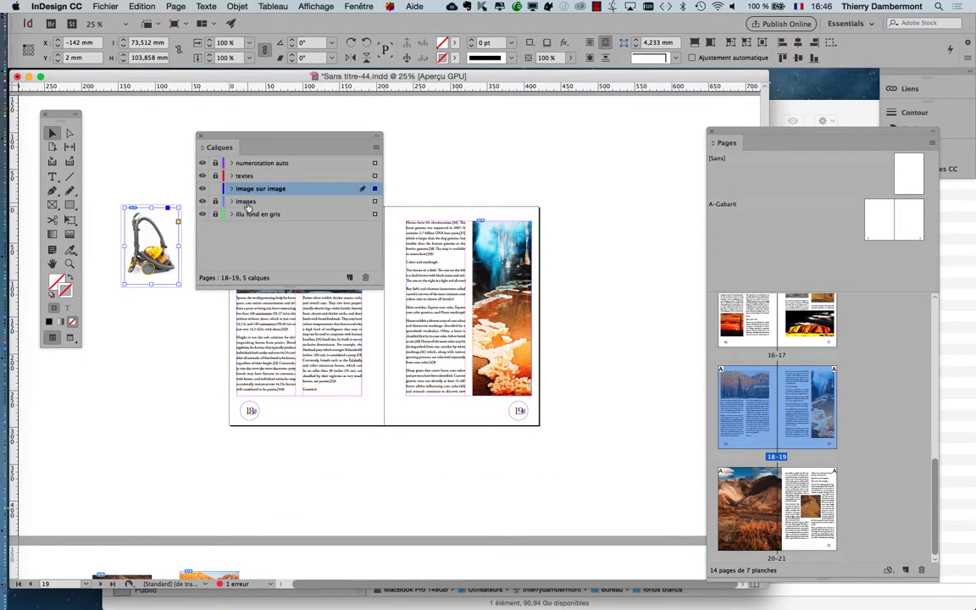
Step: Open the Save As dialog for the document
left_click(104, 7)
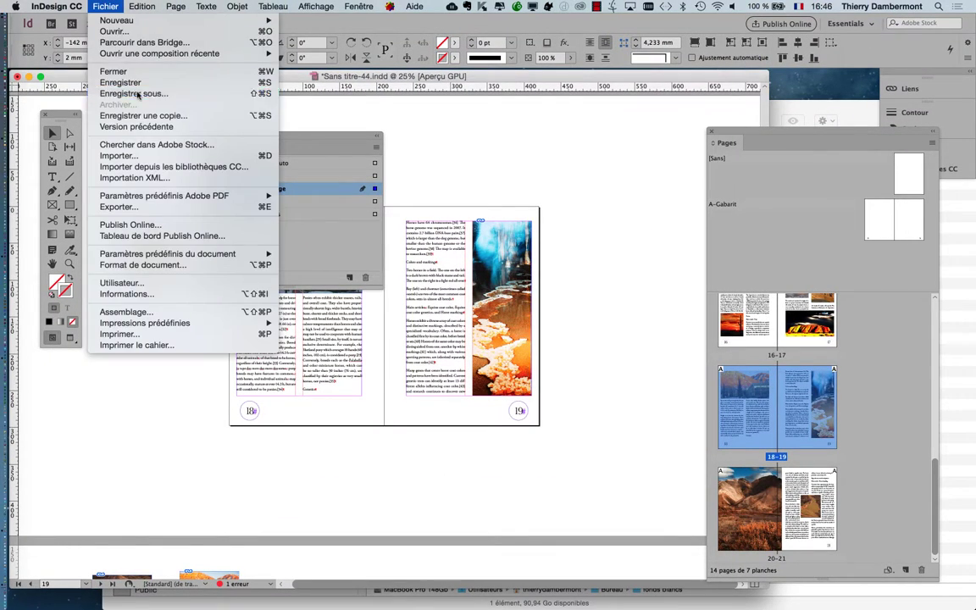
left_click(135, 94)
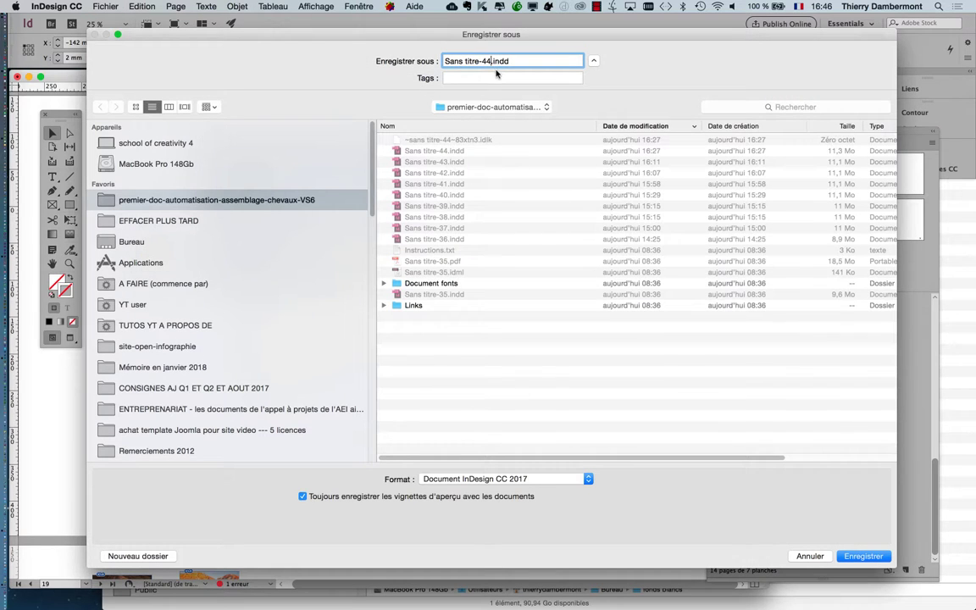